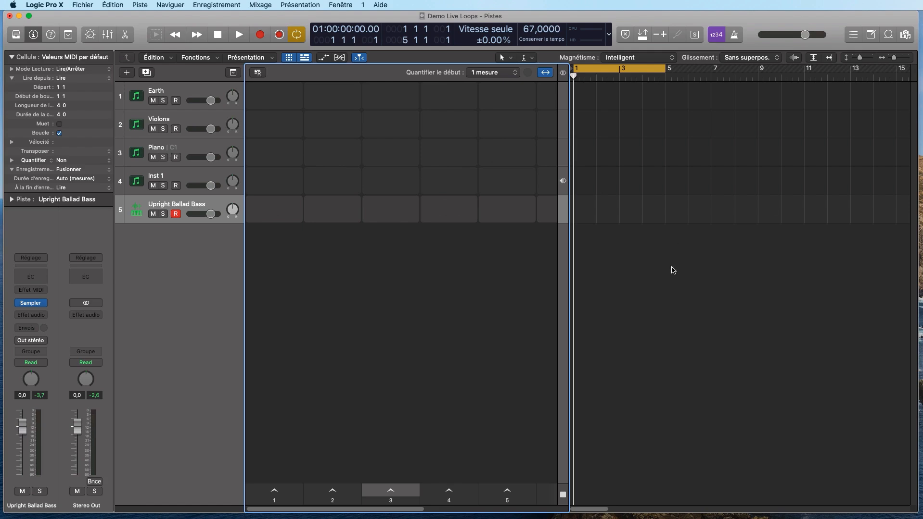
- Hide the Tracks area so only the Live Loops grid with scenes 1–8 shows
left_click(303, 57)
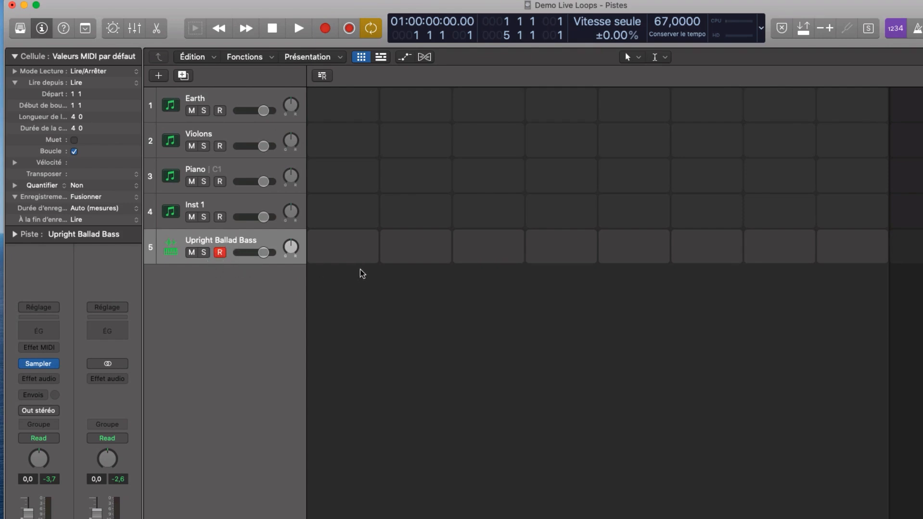
mouse_move(344, 247)
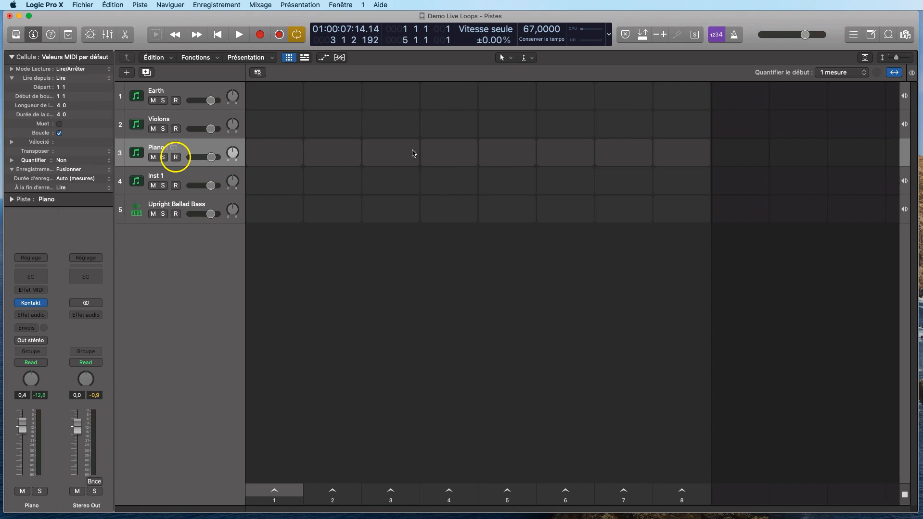
- Arm the Piano track and record a two-bar clip into its first cell
left_click(176, 158)
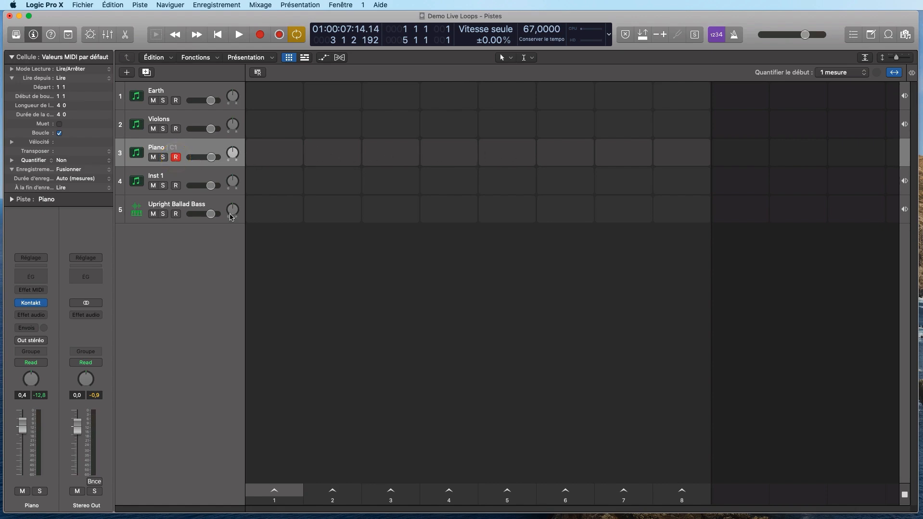
left_click(276, 154)
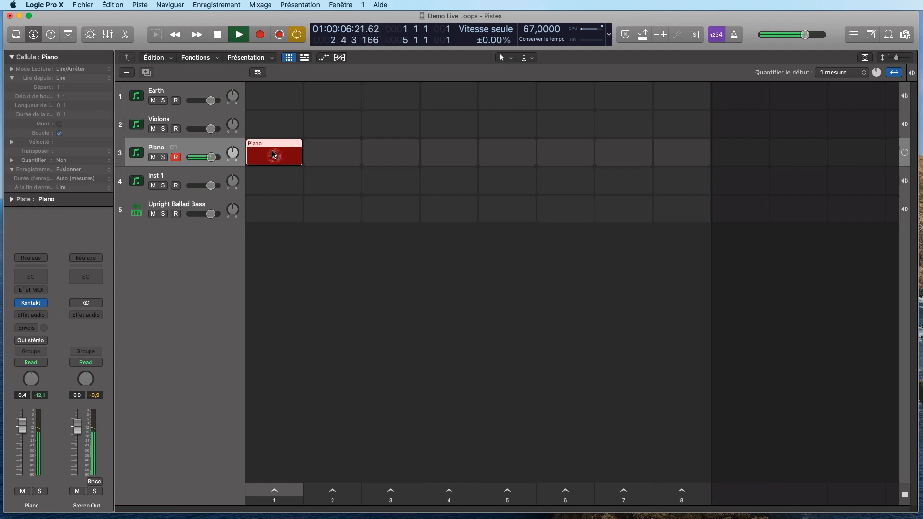
key("space")
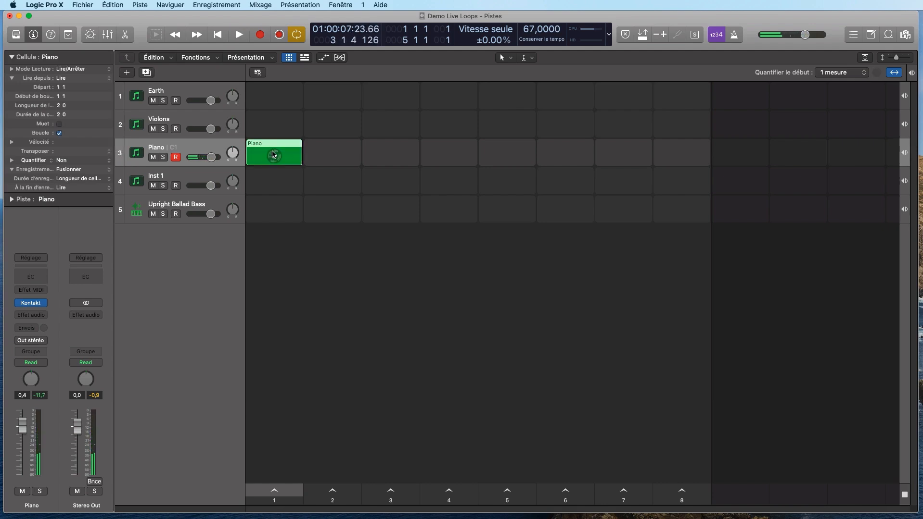
- Play back the new Piano clip from its cell, then stop playback
left_click(274, 155)
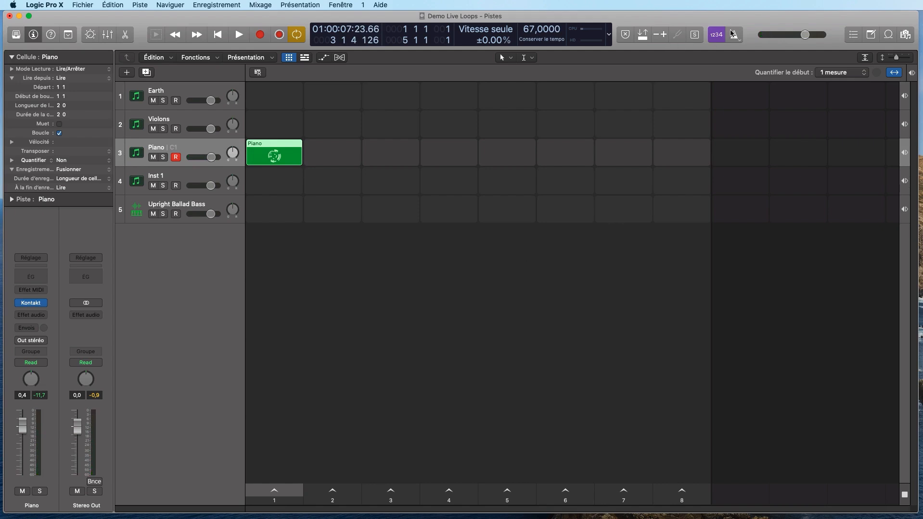
left_click(275, 156)
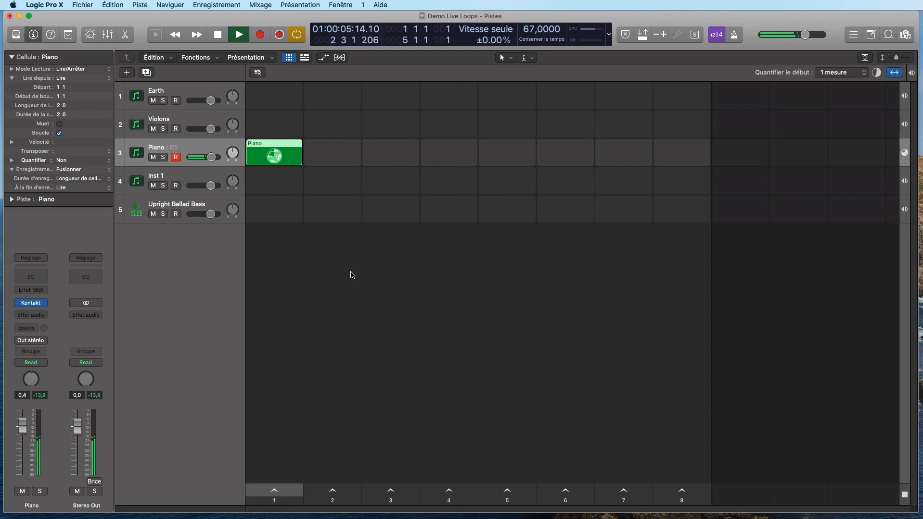
key("space")
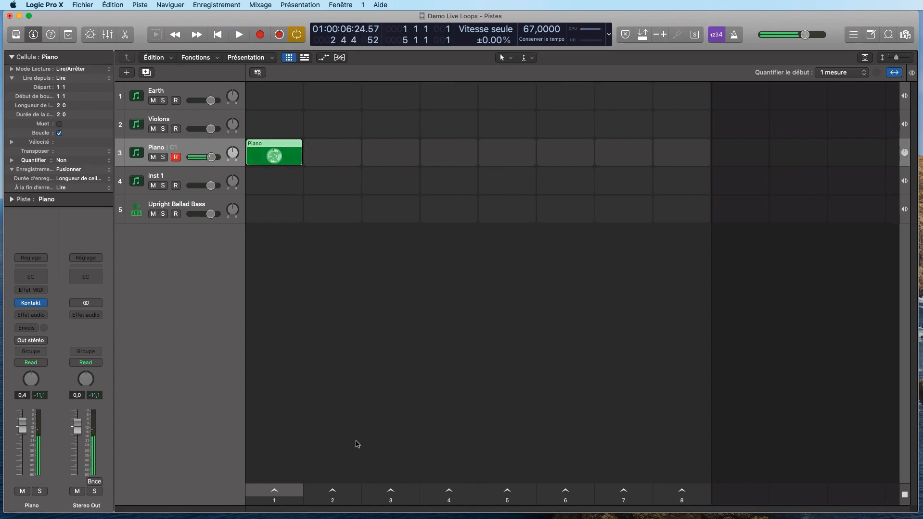
left_click(275, 490)
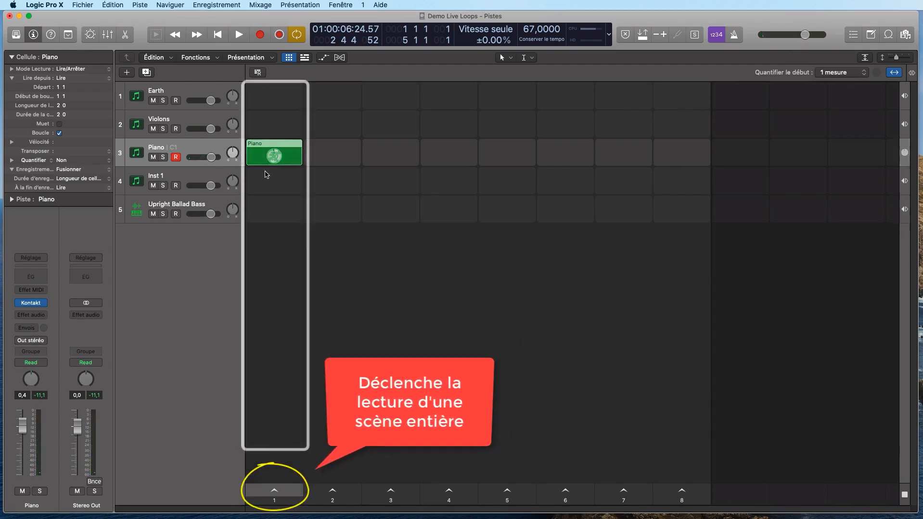
left_click(278, 493)
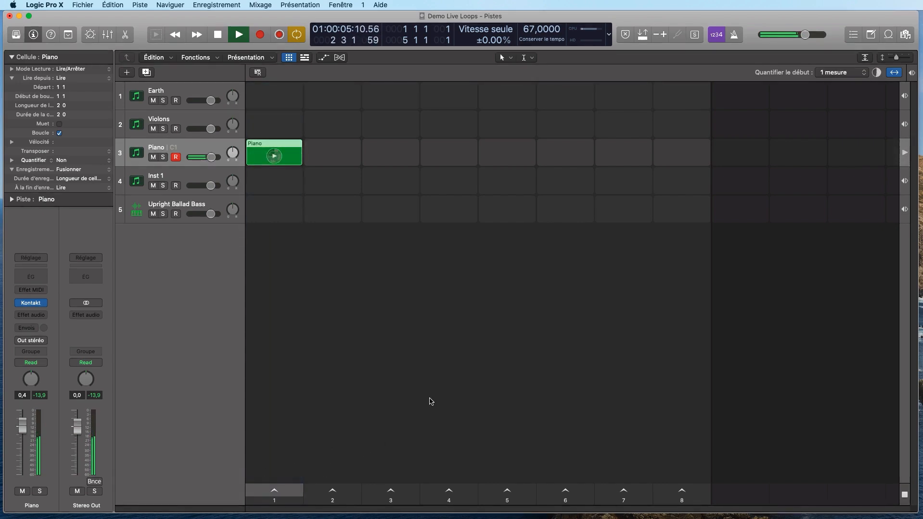
left_click(218, 35)
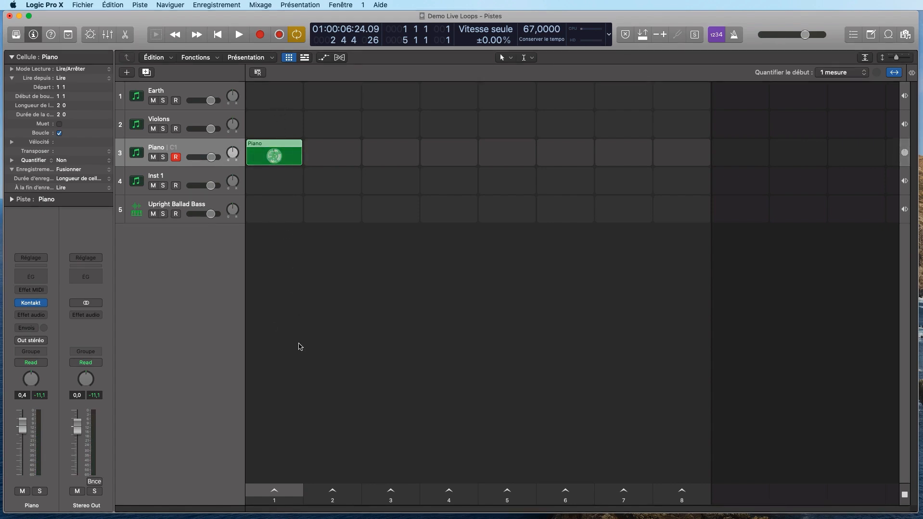
left_click(626, 292)
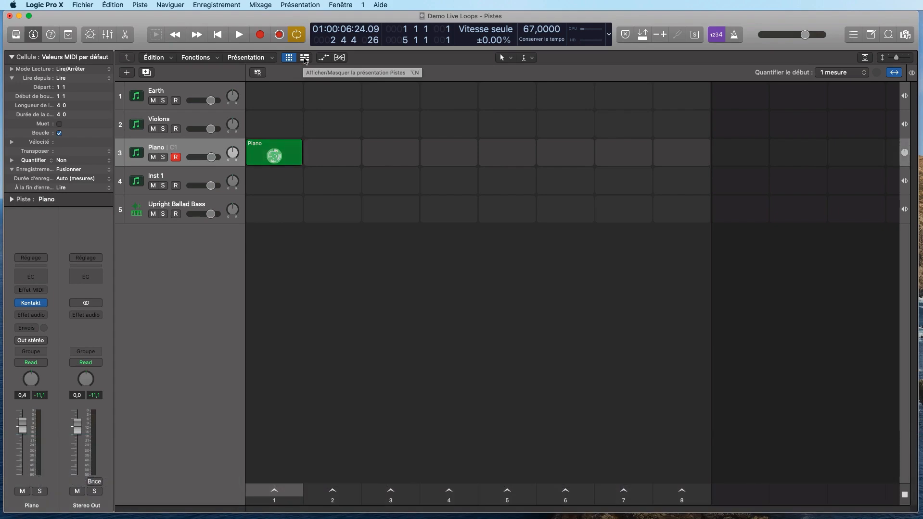
- Show the tracks timeline, drag the Piano cell to bar 1, and open its notes in the Piano Roll
left_click(304, 59)
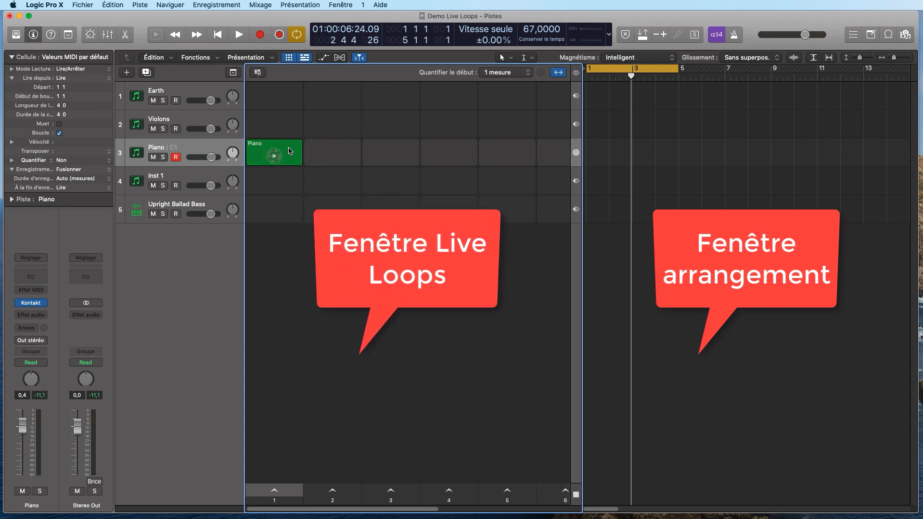
left_click_drag(286, 145, 585, 157)
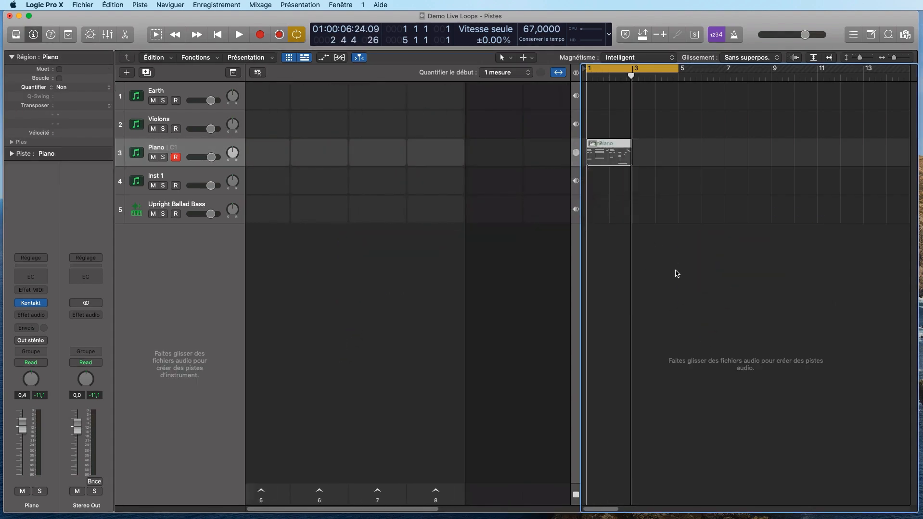
double_click(615, 152)
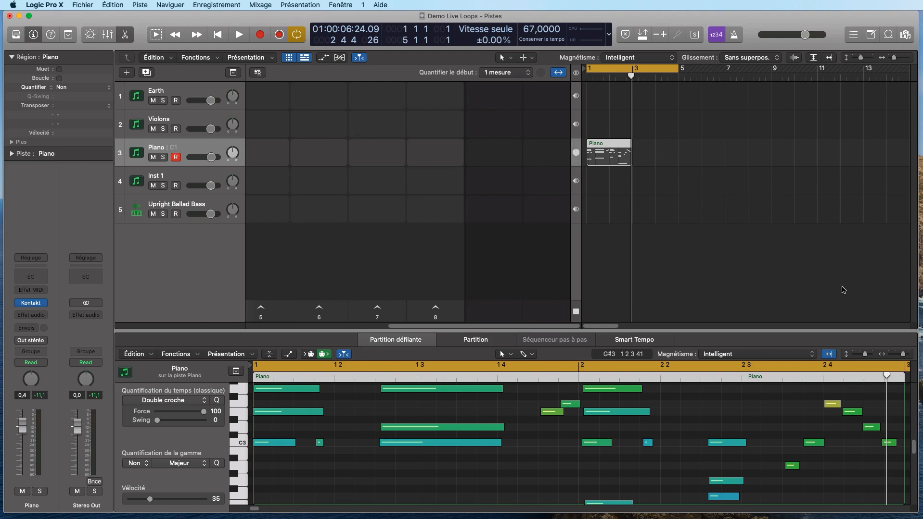
- Select and deselect the Piano region in the timeline, leaving the note editor
left_click_drag(845, 270, 582, 92)
left_click(815, 244)
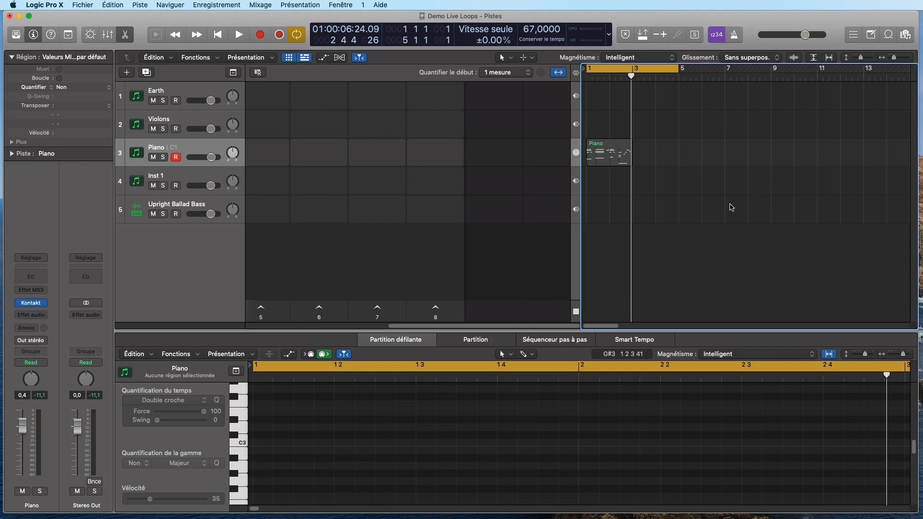
left_click(613, 147)
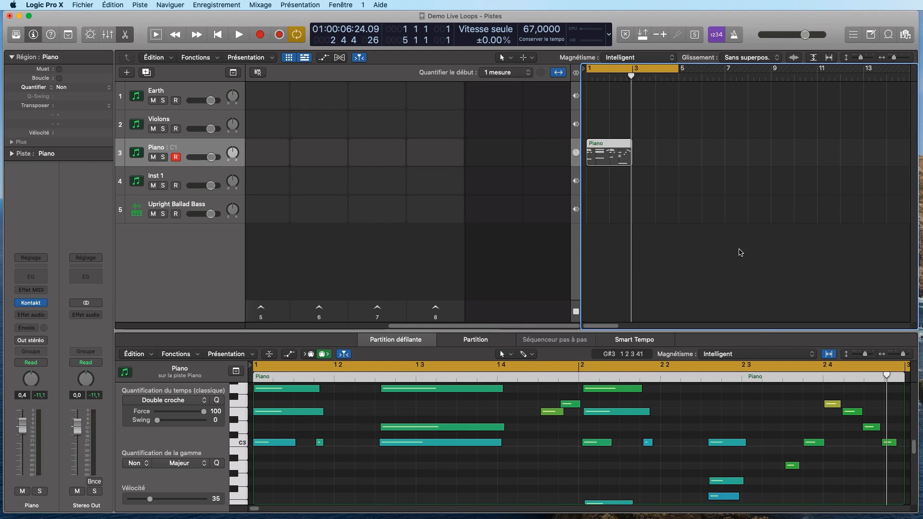
left_click(740, 253)
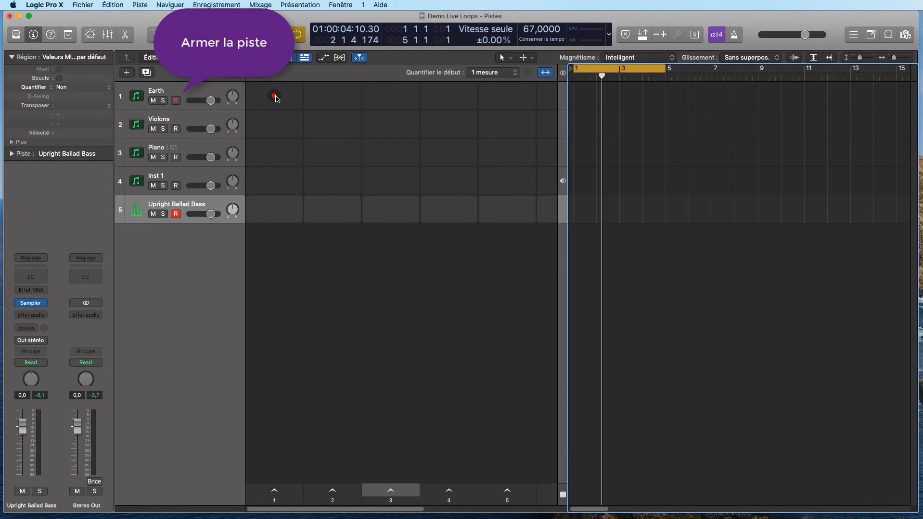
- Record a four-bar Earth clip into its first cell, play it back, then stop
left_click(274, 97)
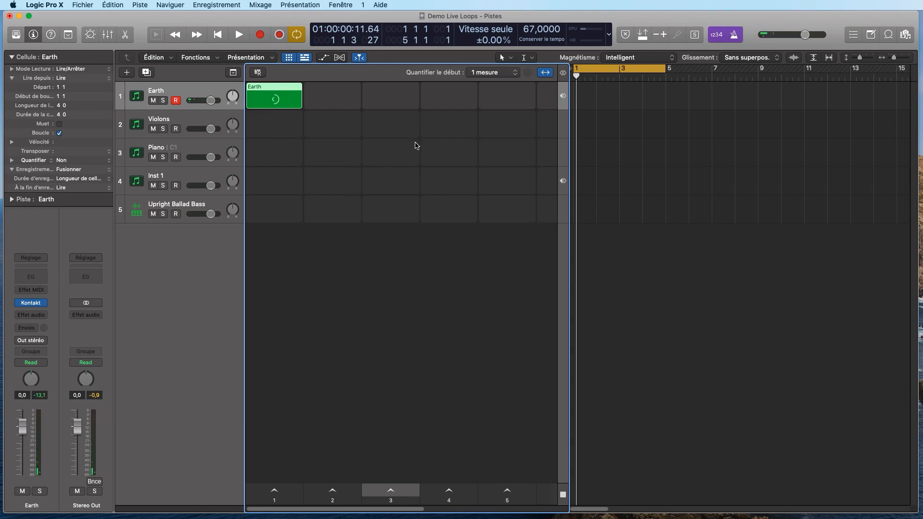
key("space")
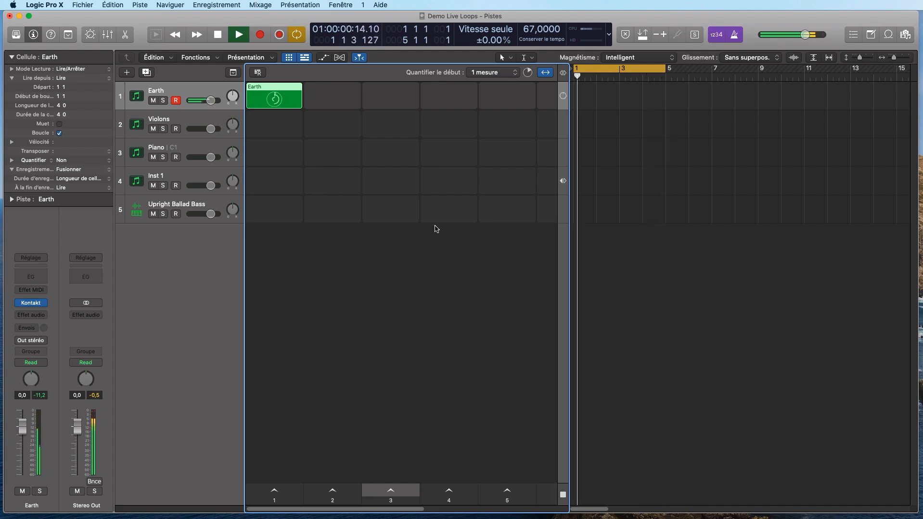
left_click(218, 35)
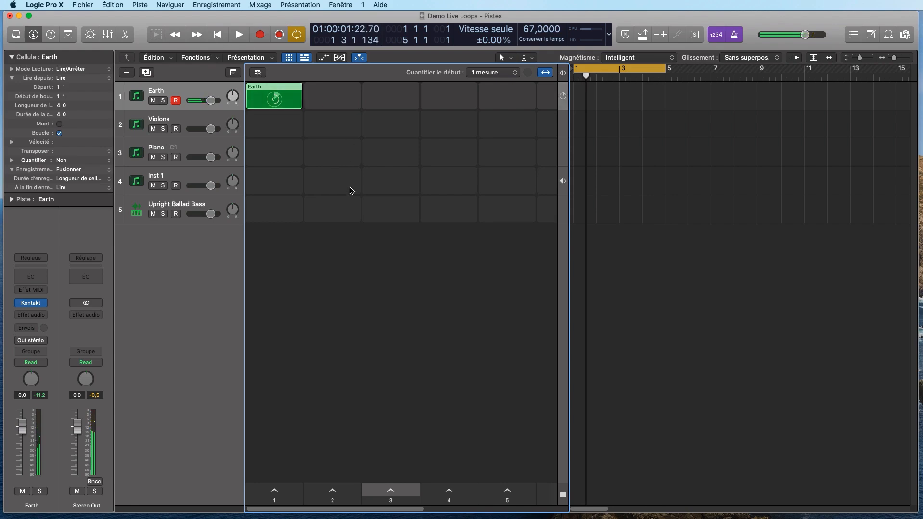
- Arm the Piano track and record a four-bar clip into its first cell
left_click(274, 153)
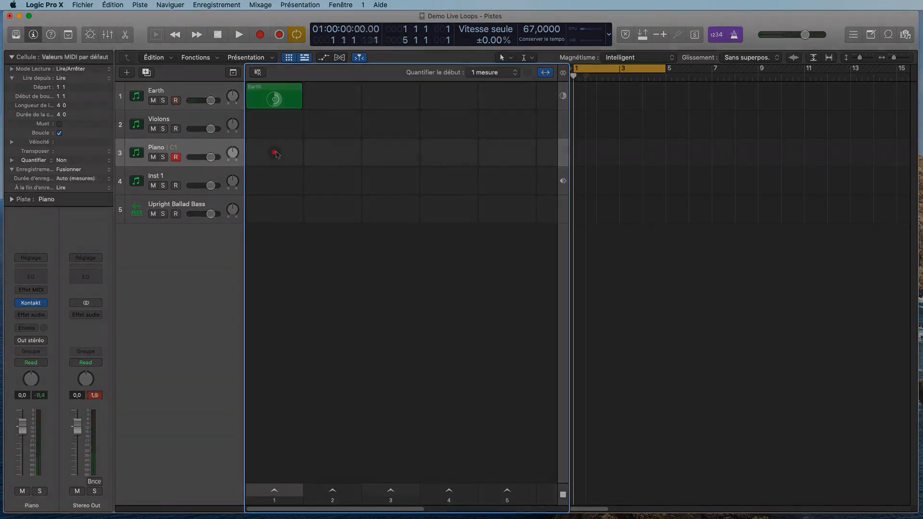
left_click(275, 154)
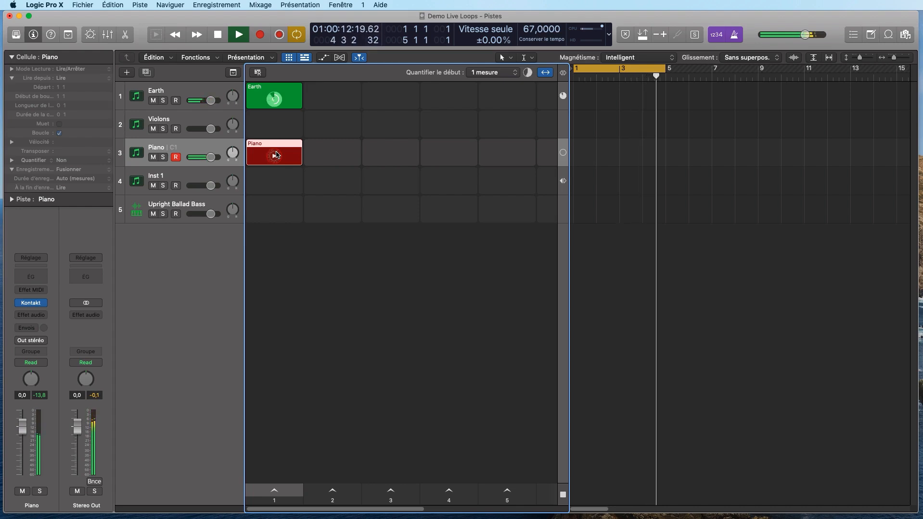
left_click(276, 154)
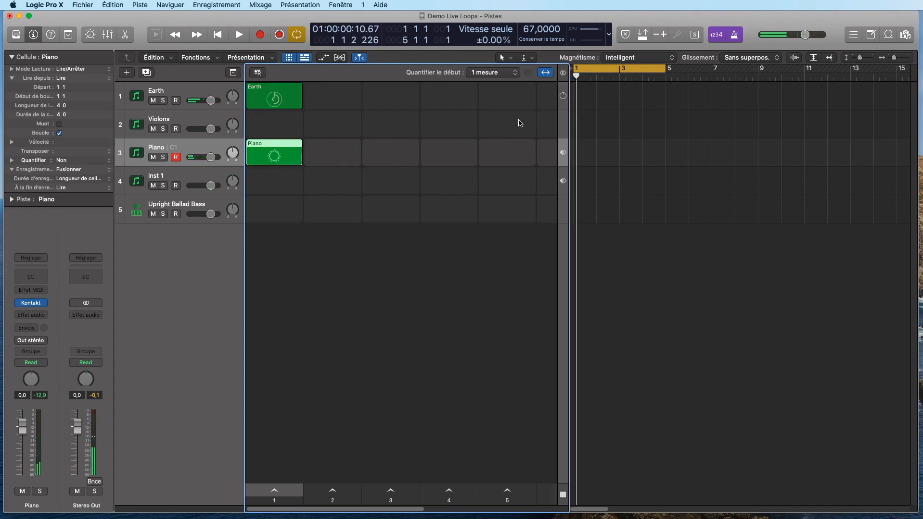
- Play the Earth and Piano clips together in scene 1, then stop playback
left_click(559, 98)
left_click(274, 162)
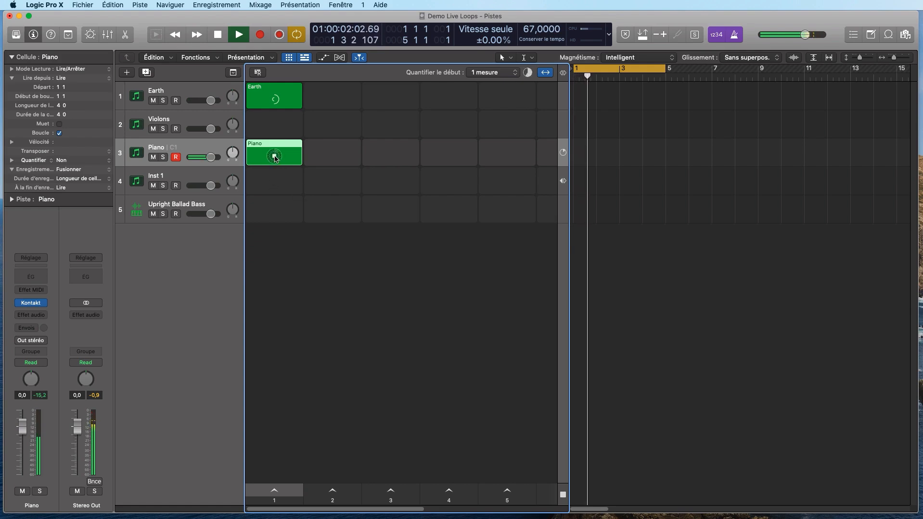
left_click(274, 157)
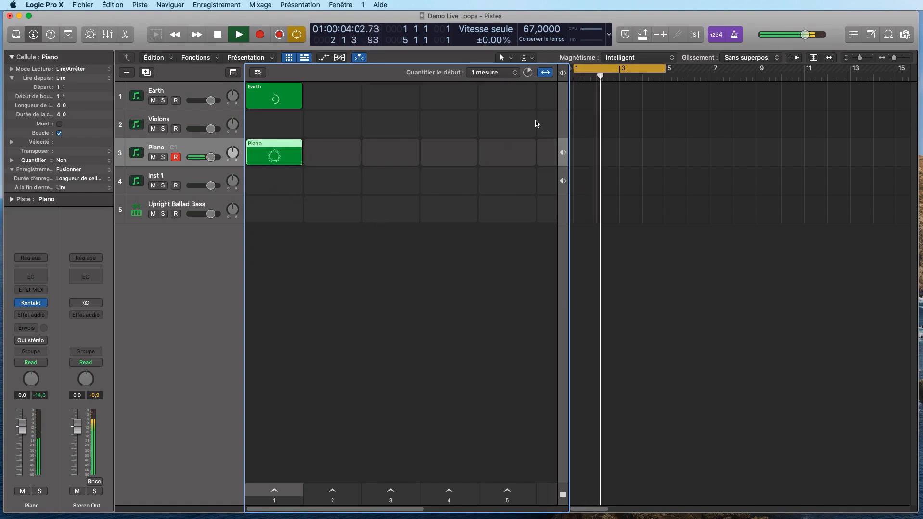
left_click(217, 40)
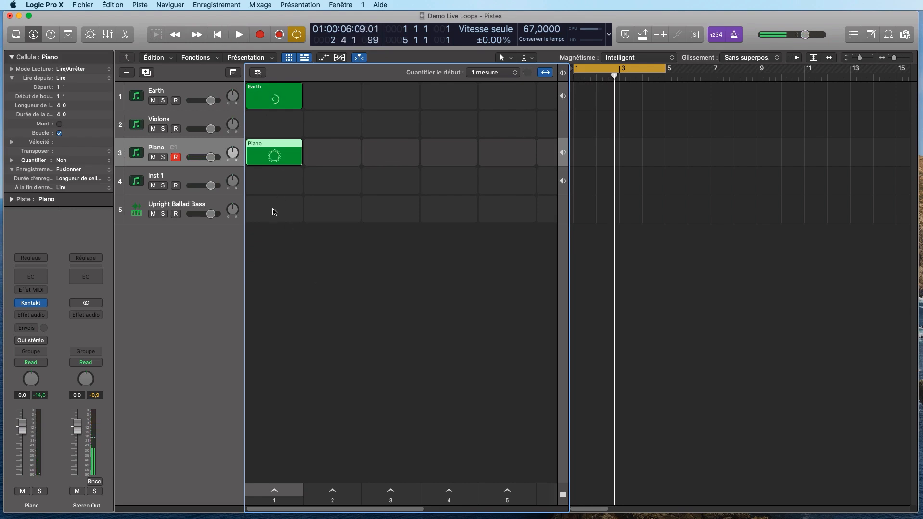
left_click(294, 213)
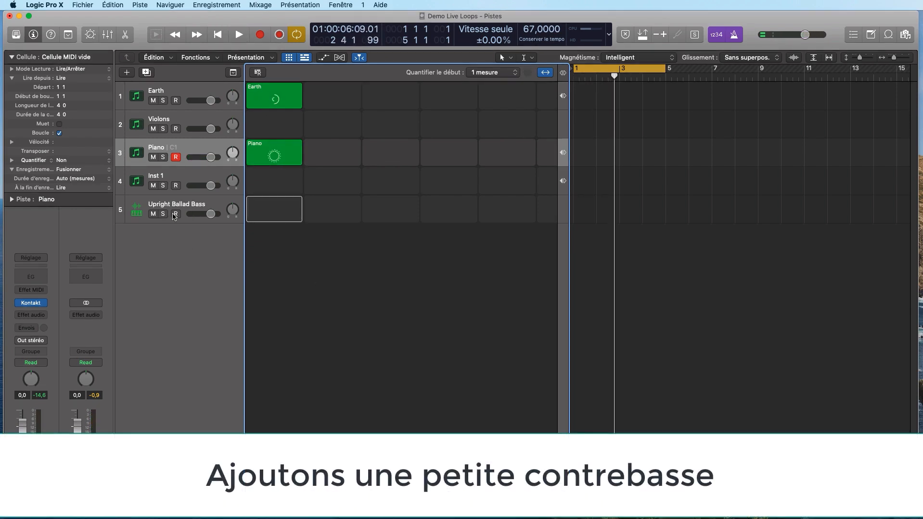
- Record a four-bar bass line into the Upright Ballad Bass track's scene 1 cell
left_click(274, 212)
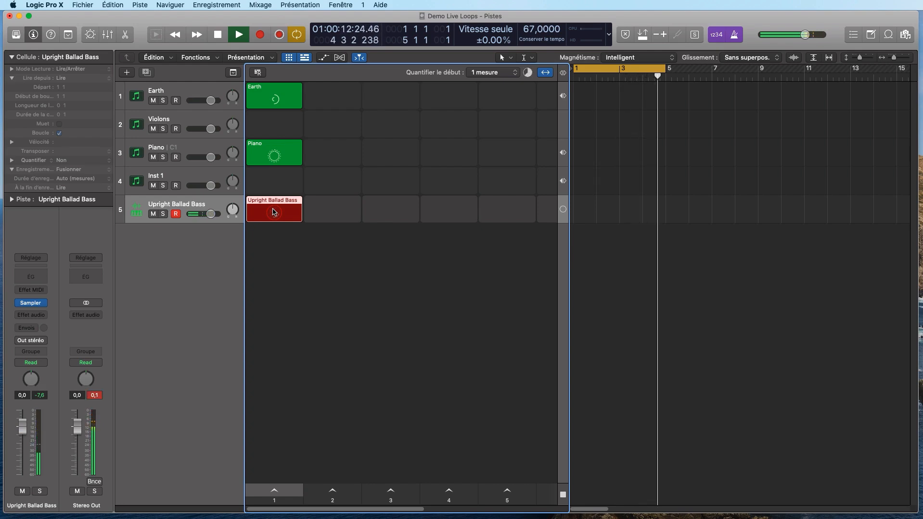
left_click(273, 212)
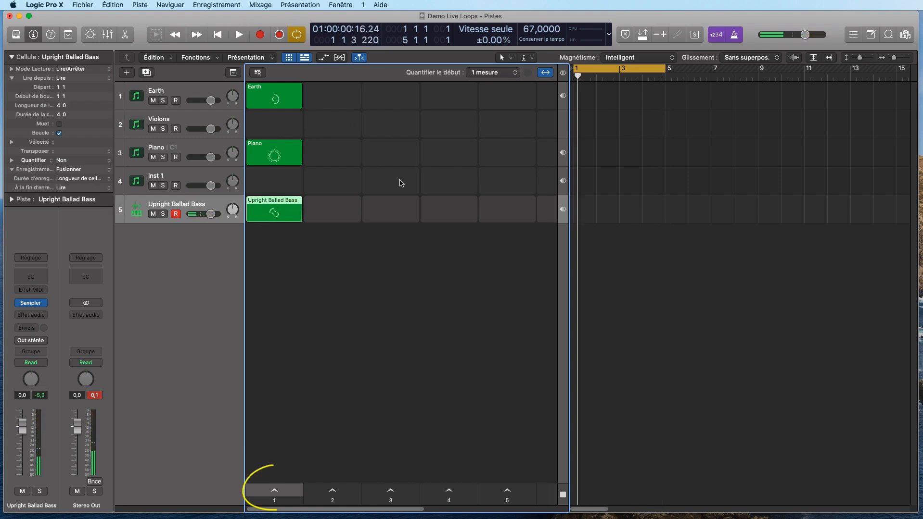
left_click(293, 488)
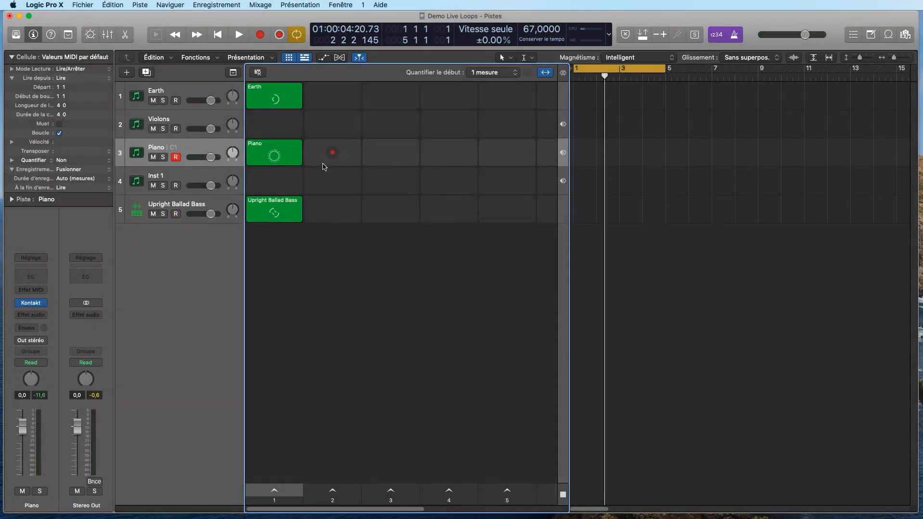
- Record a Piano take into the scene 2 cell, then play it back and stop
left_click(332, 153)
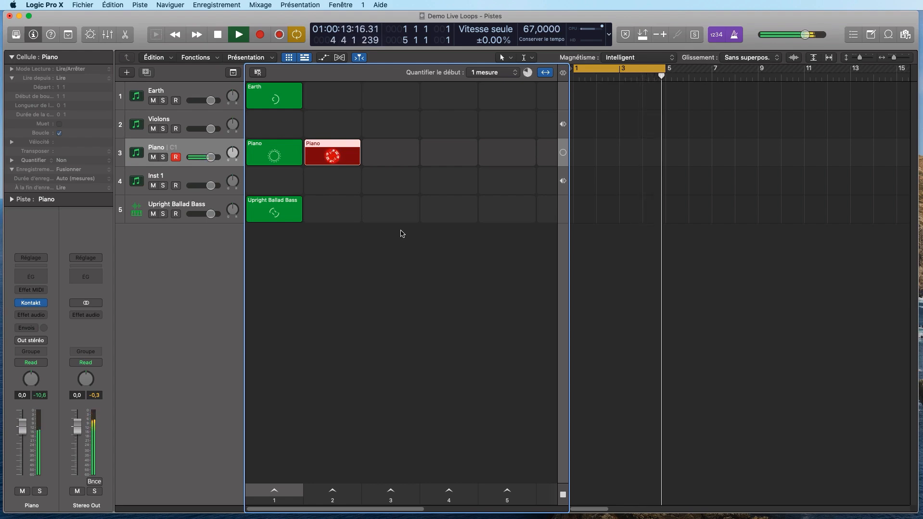
key("space")
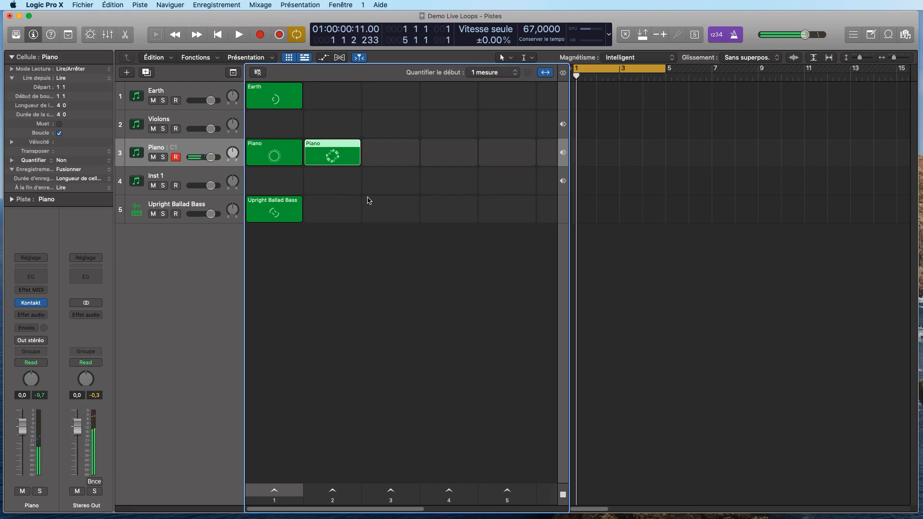
left_click(334, 156)
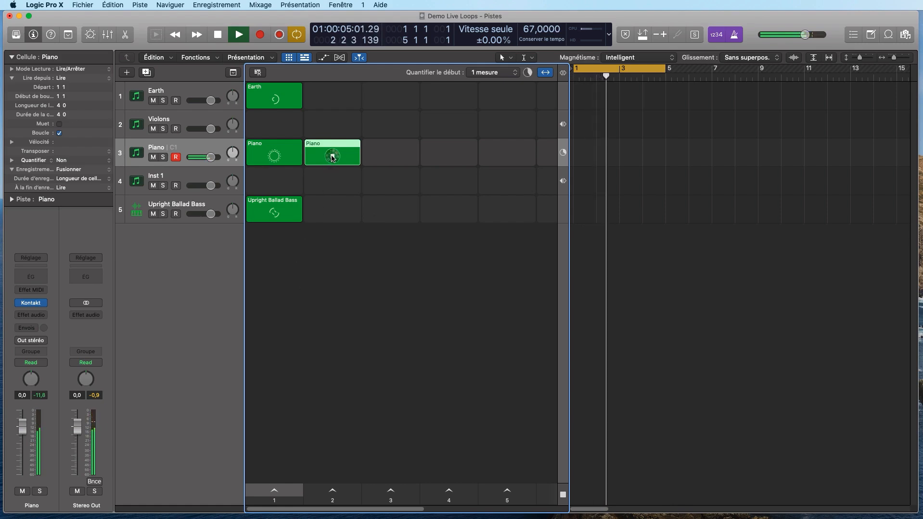
key("space")
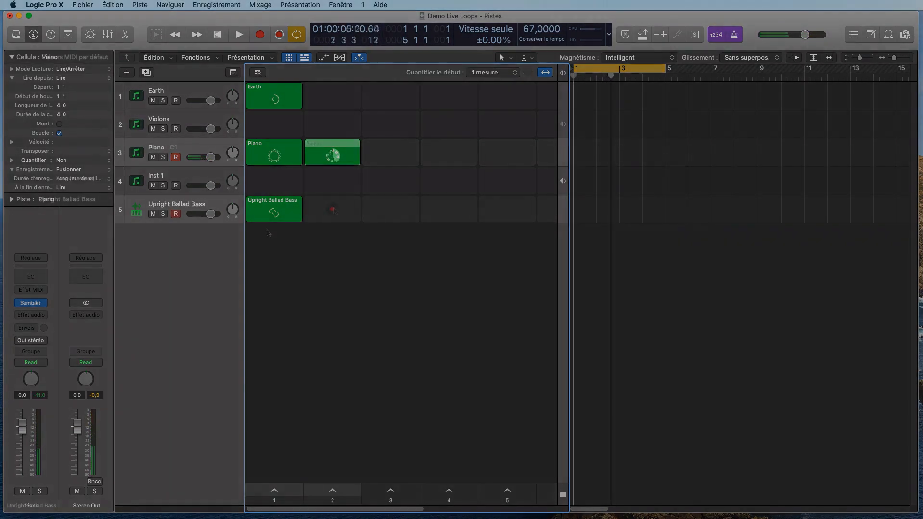
- Record an Upright Ballad Bass part into its scene 2 cell, stopping with Space
left_click(331, 209)
left_click(334, 210)
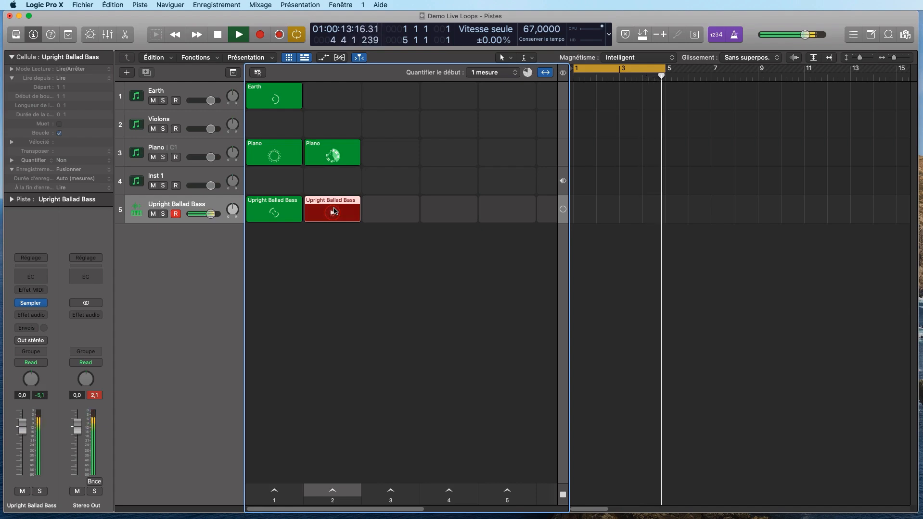
key("space")
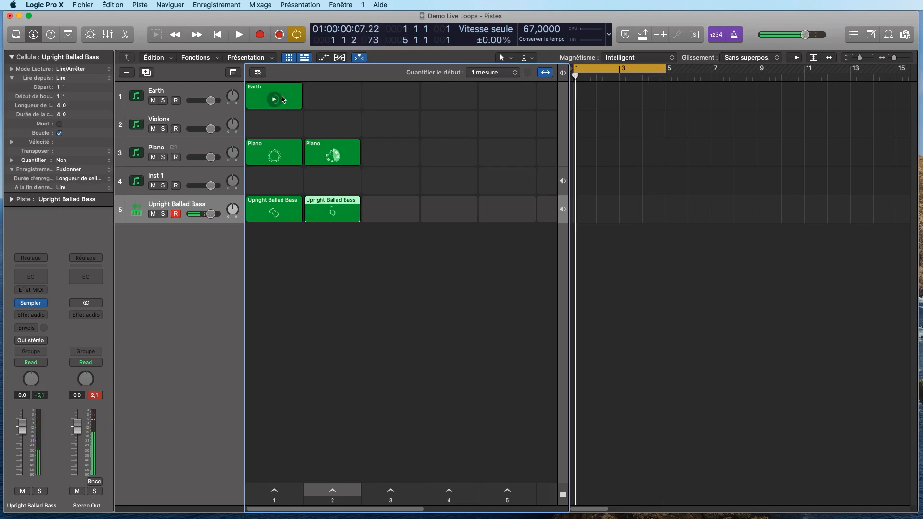
- Play scene 2 with the metronome off, then arm Violons and start recording its scene 2 cell
left_click(326, 490)
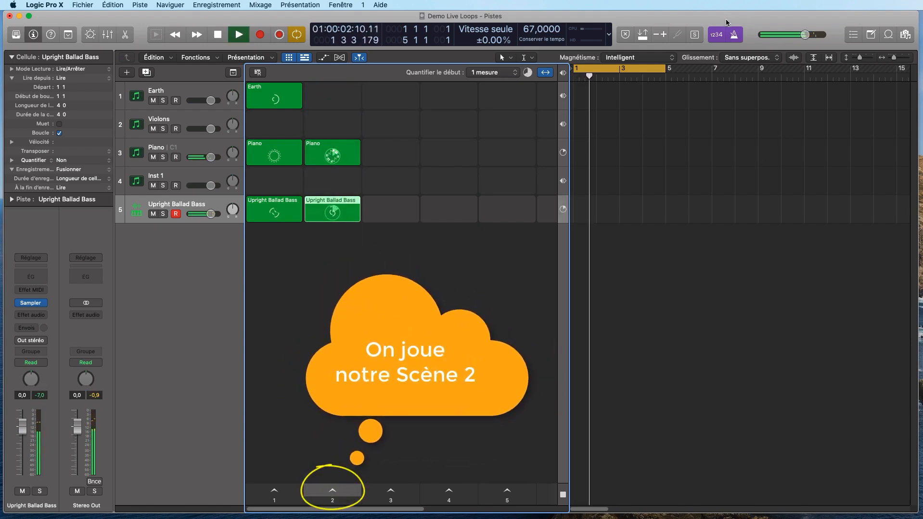
left_click(738, 37)
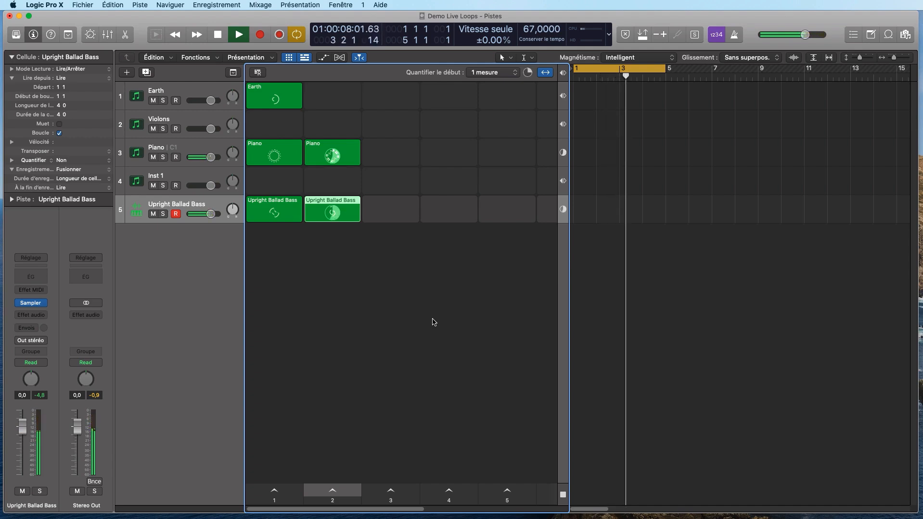
key("space")
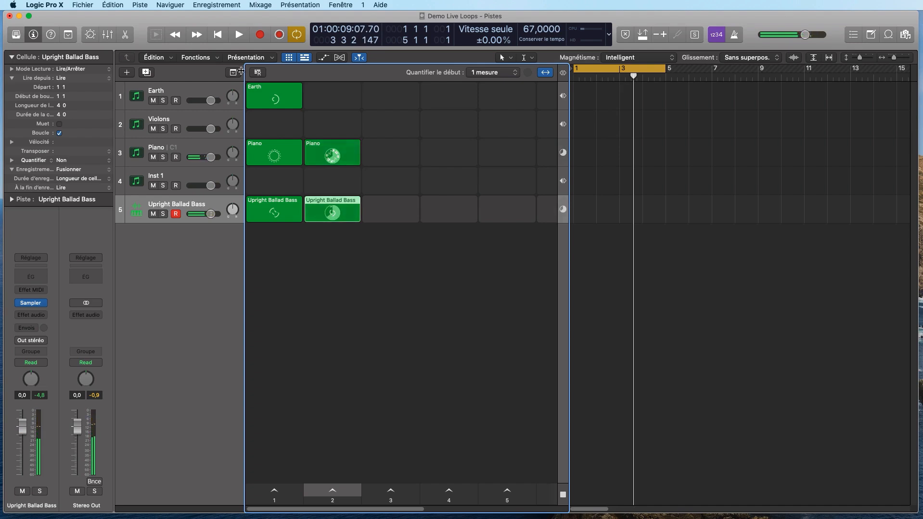
left_click(176, 128)
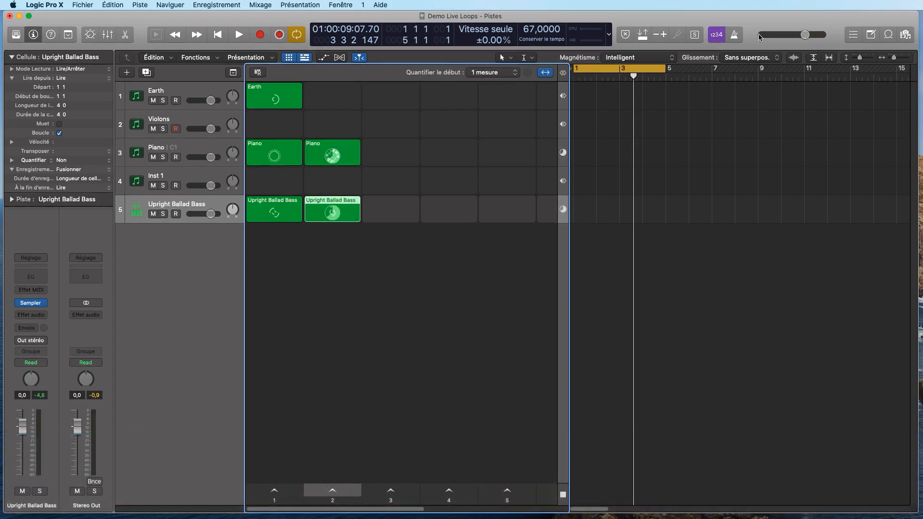
left_click(332, 125)
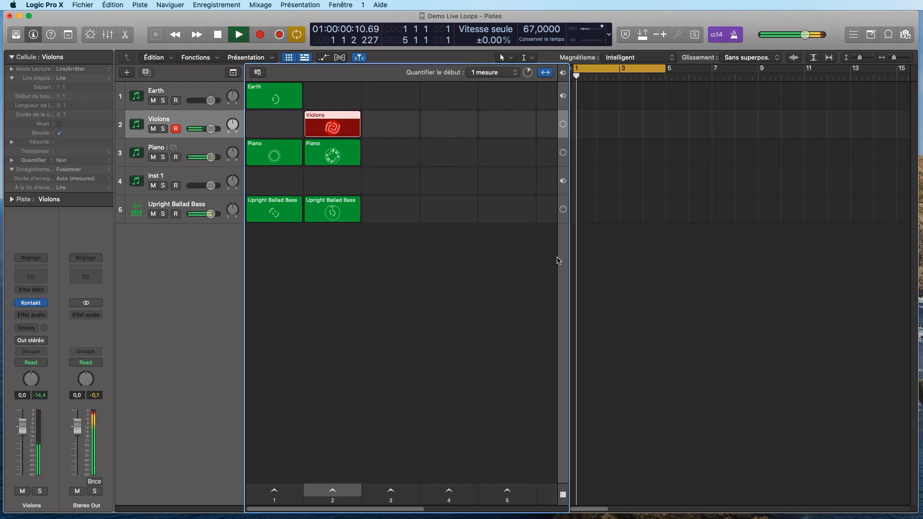
- End the Violons take, then play scene 2 through and stop playback
key("space")
left_click(349, 497)
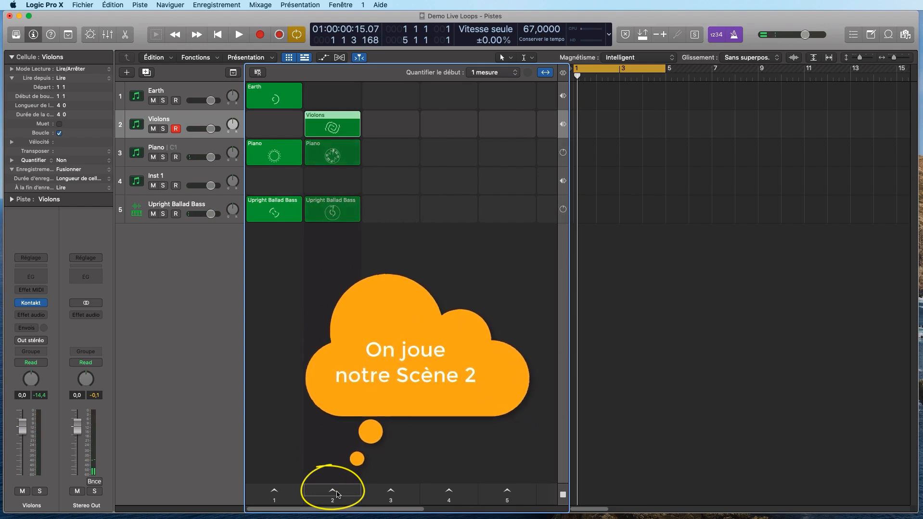
left_click(337, 495)
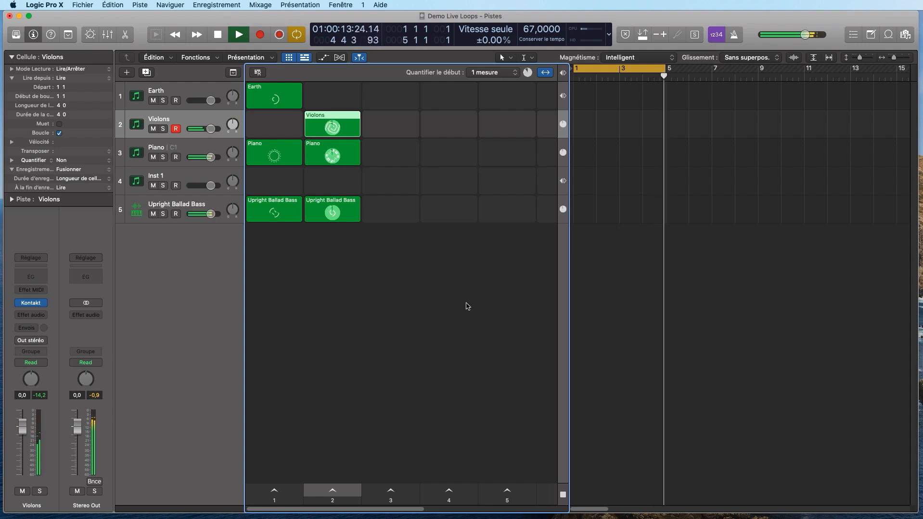
key("space")
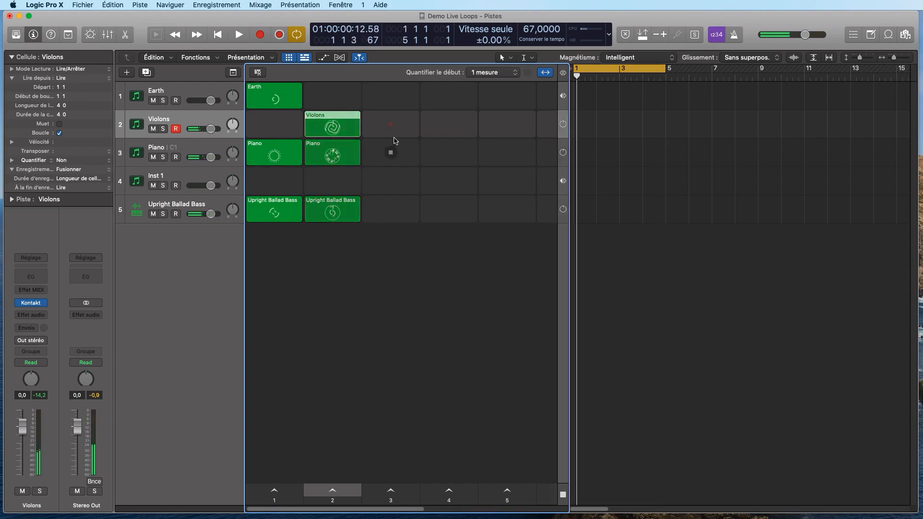
- Record a Piano take, then a Violons take, into the scene 3 cells and stop
left_click(390, 153)
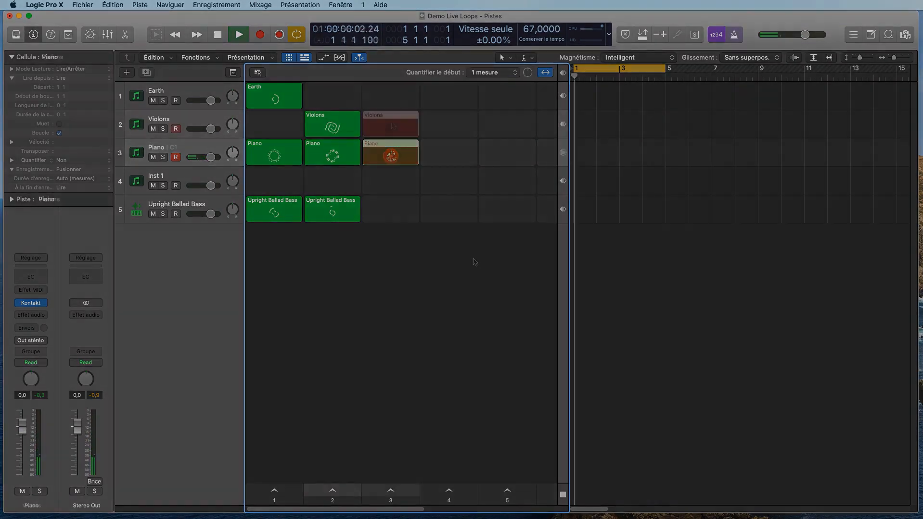
left_click(392, 125)
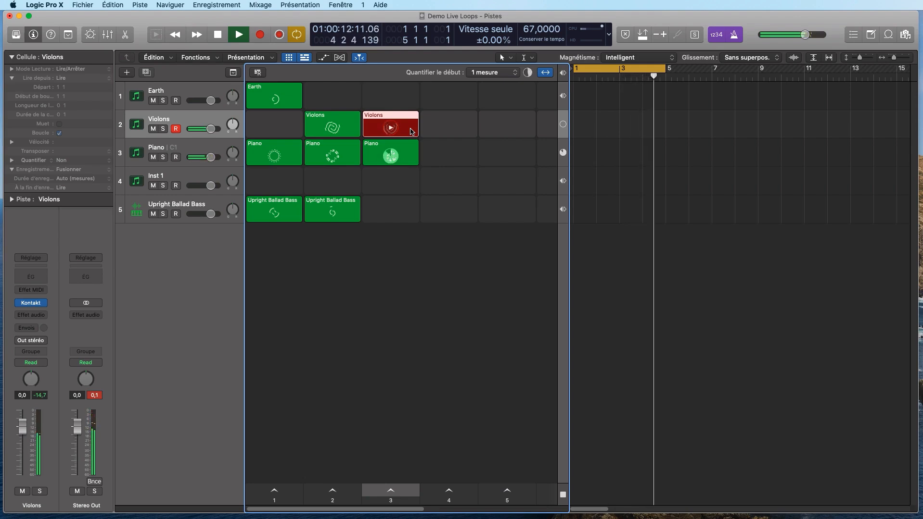
key("space")
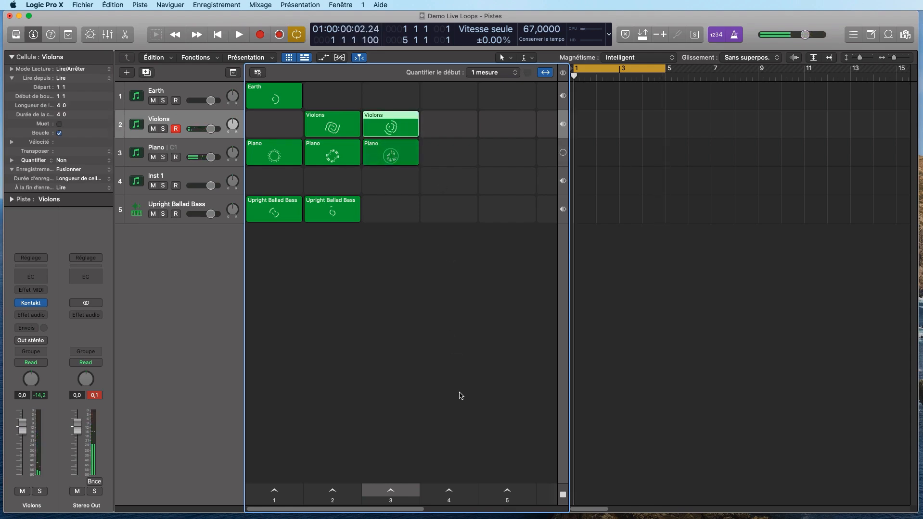
- Play scene 3, stop and rewind to the start, then record-enable Upright Ballad Bass
left_click(390, 490)
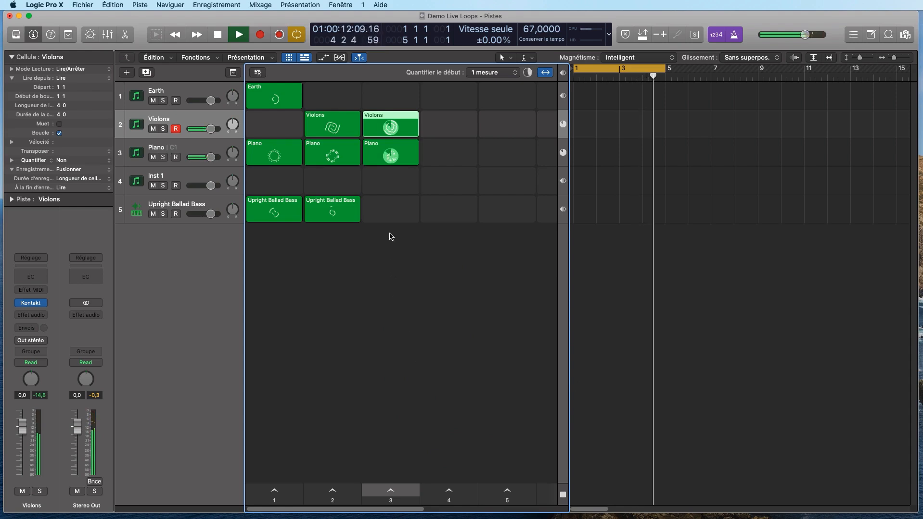
key("space")
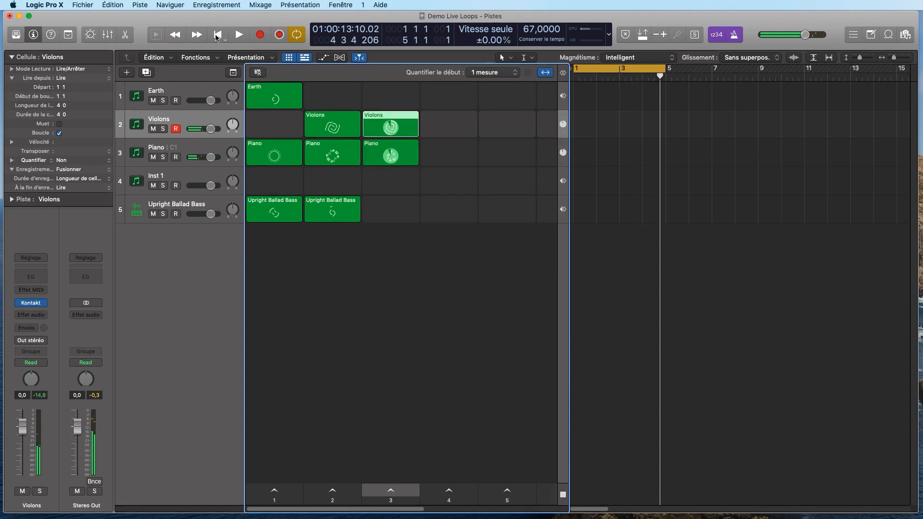
key("Return")
left_click(174, 215)
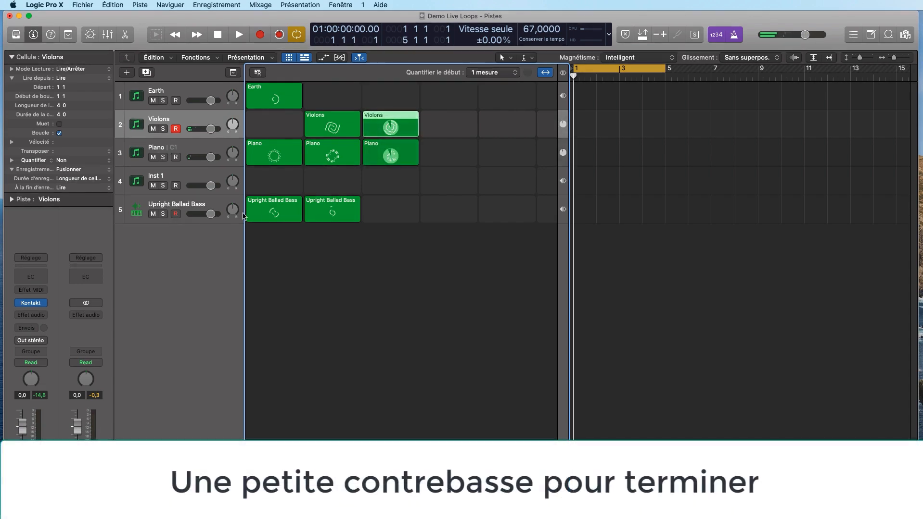
- Record a bass line into the Upright Ballad Bass cell of scene 3, then stop
left_click(390, 210)
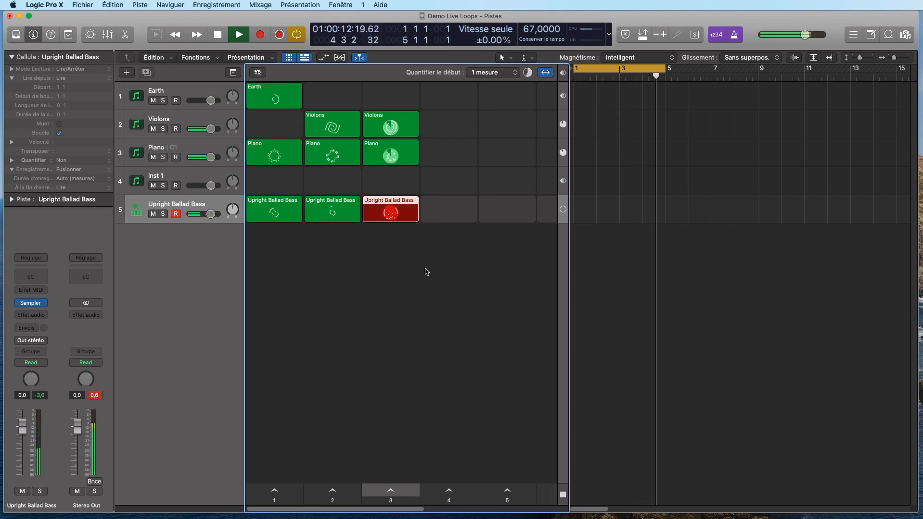
key("space")
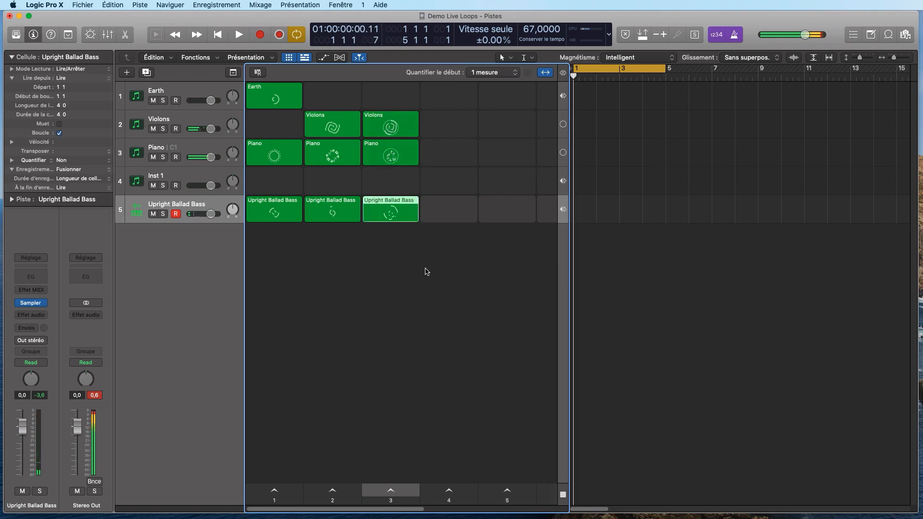
- Trigger scene 3 so Violons, Piano and Upright Ballad Bass play together
left_click(390, 493)
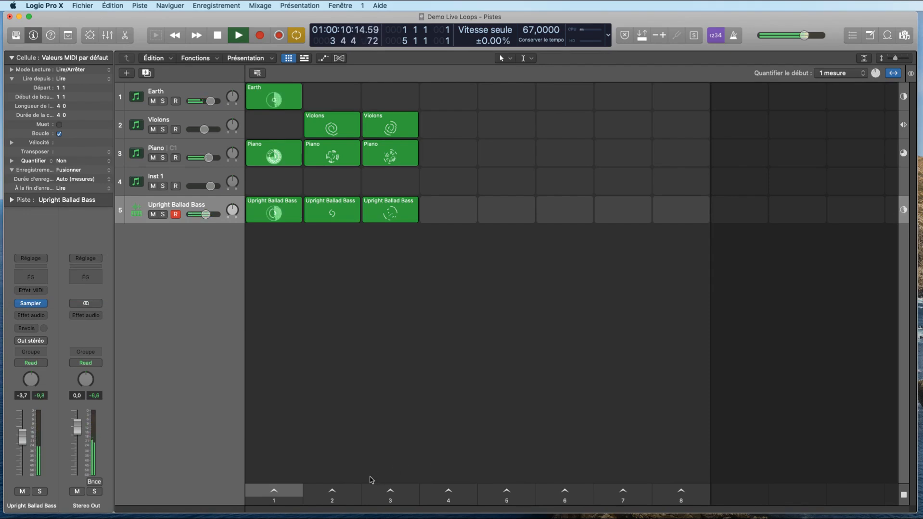
- Switch live playback from scene 2 to scene 3, then back to scene 1
left_click(338, 490)
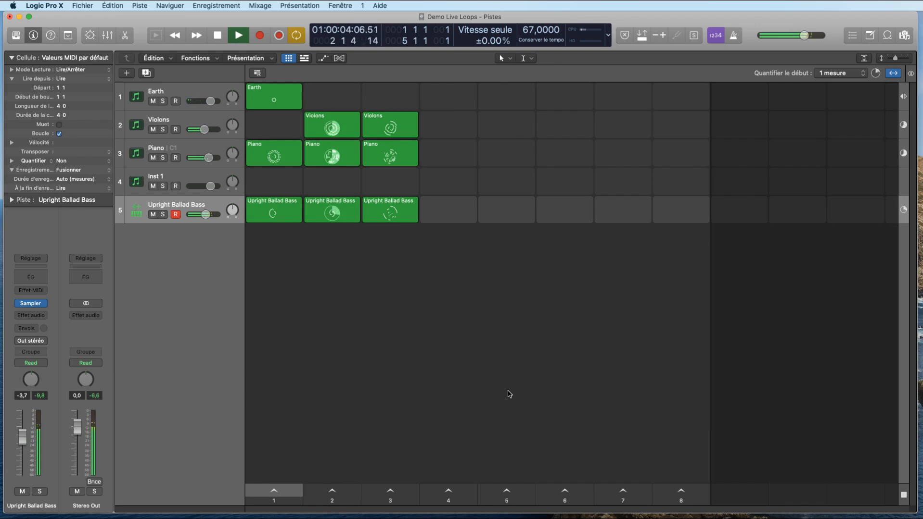
left_click(391, 489)
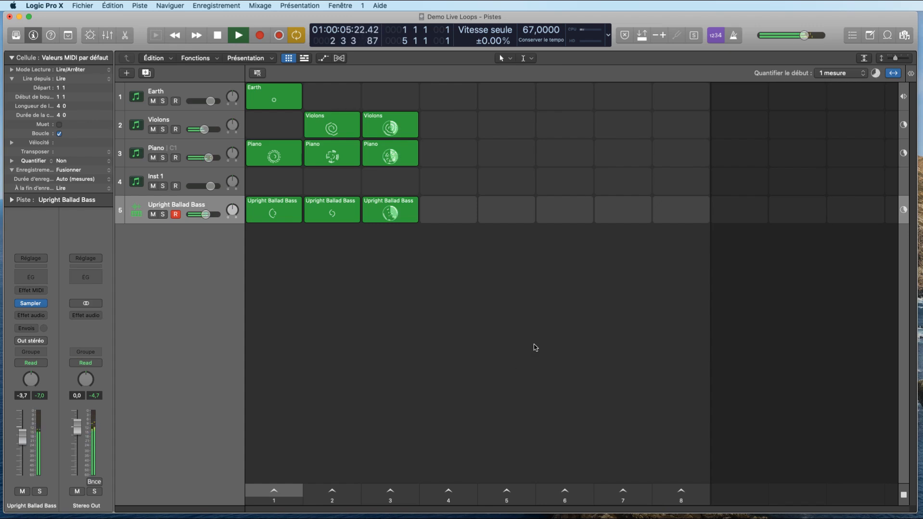
left_click(274, 491)
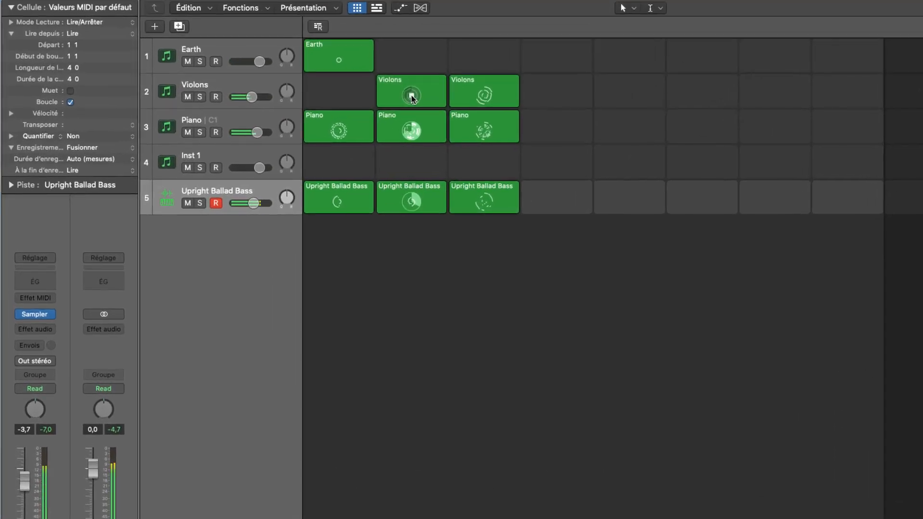
- Stop the Violons cell, launch the Earth and column-1 Piano cells, then stop playback
left_click(412, 96)
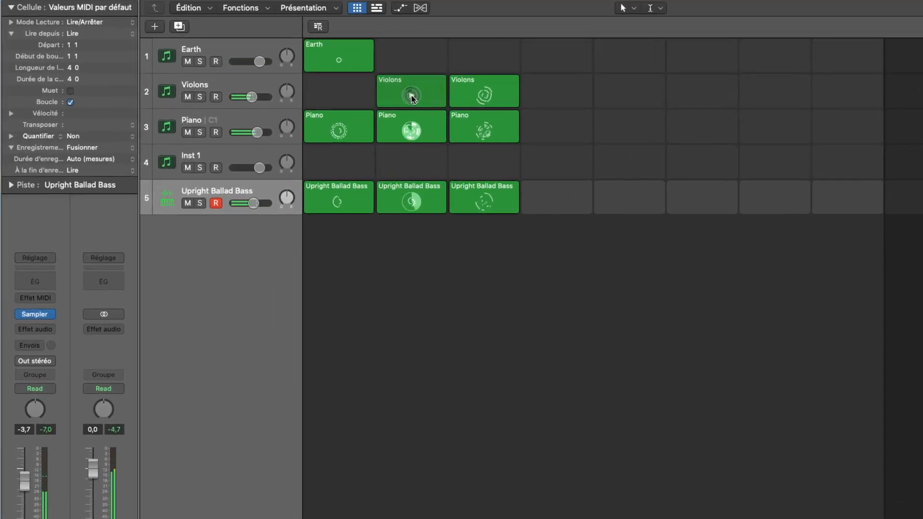
left_click(339, 61)
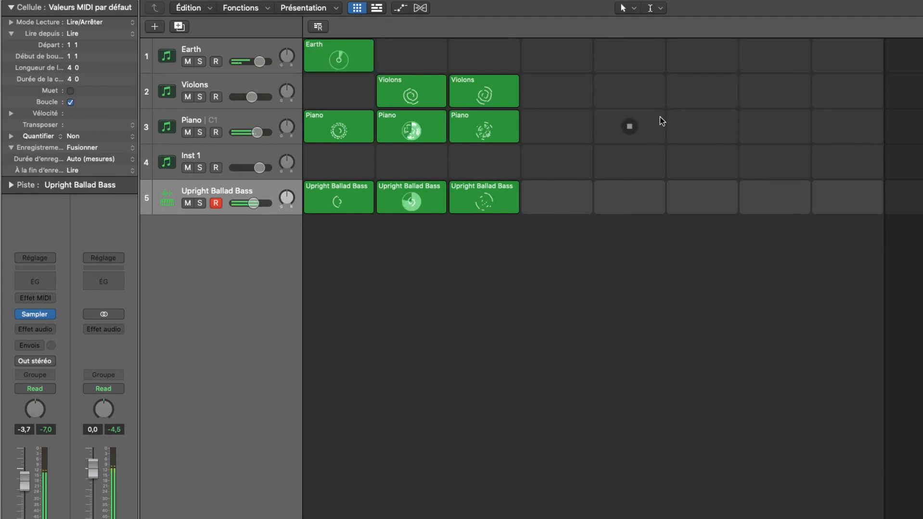
left_click(347, 135)
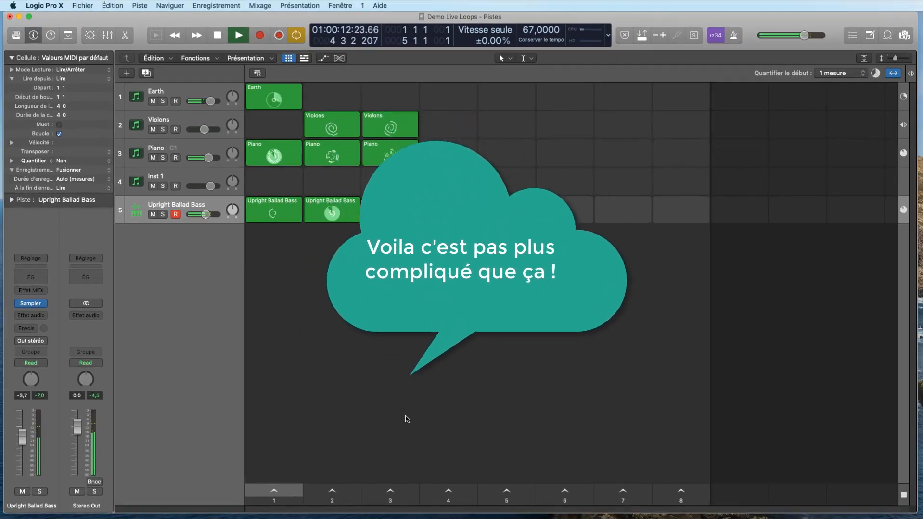
key("space")
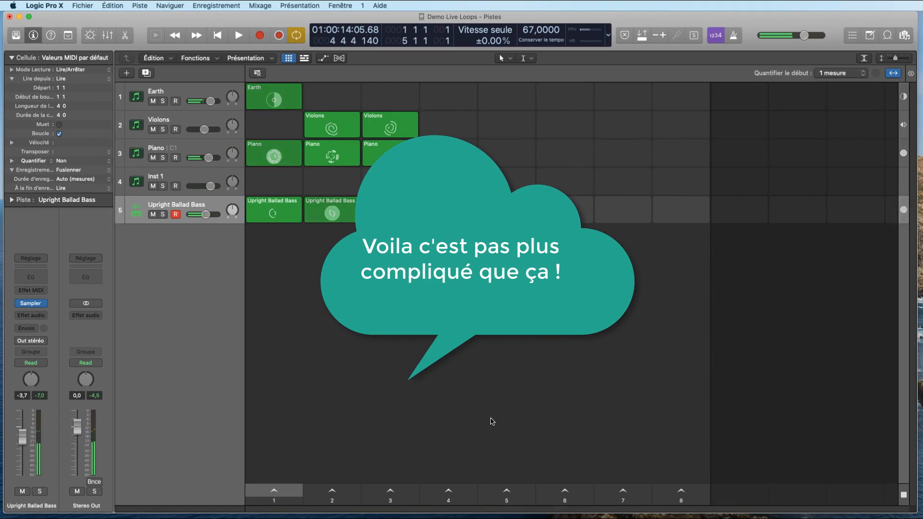